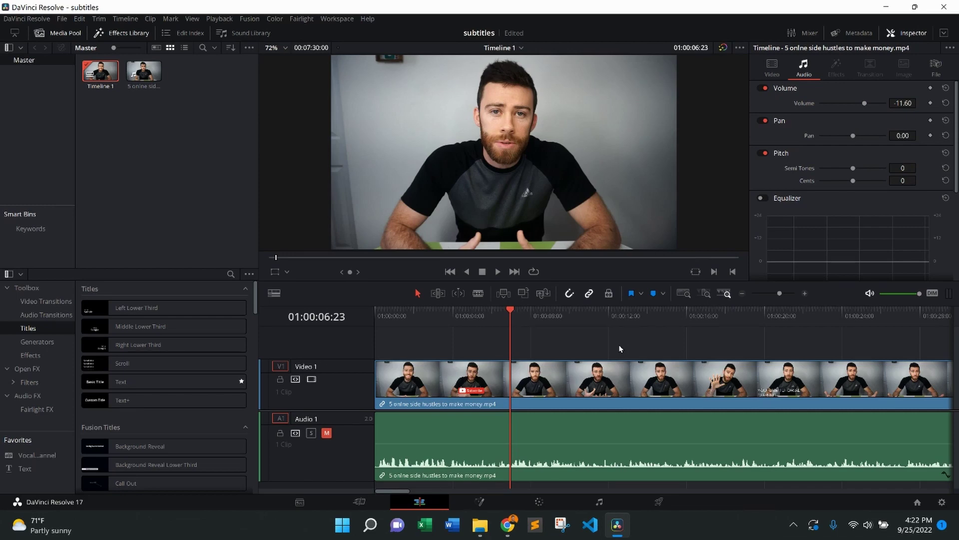
- Add an empty subtitle track, ST1, above the video track in Timeline 1
right_click(325, 345)
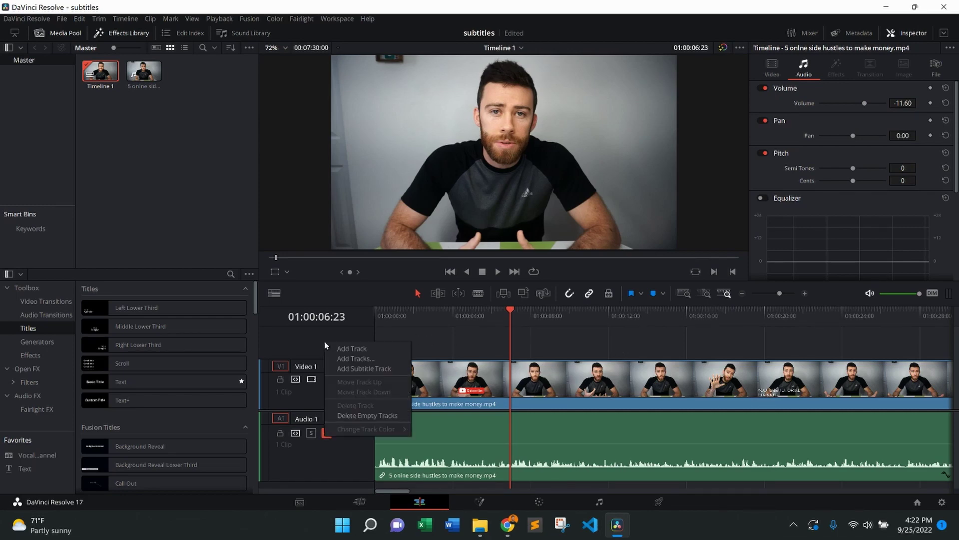
left_click(365, 371)
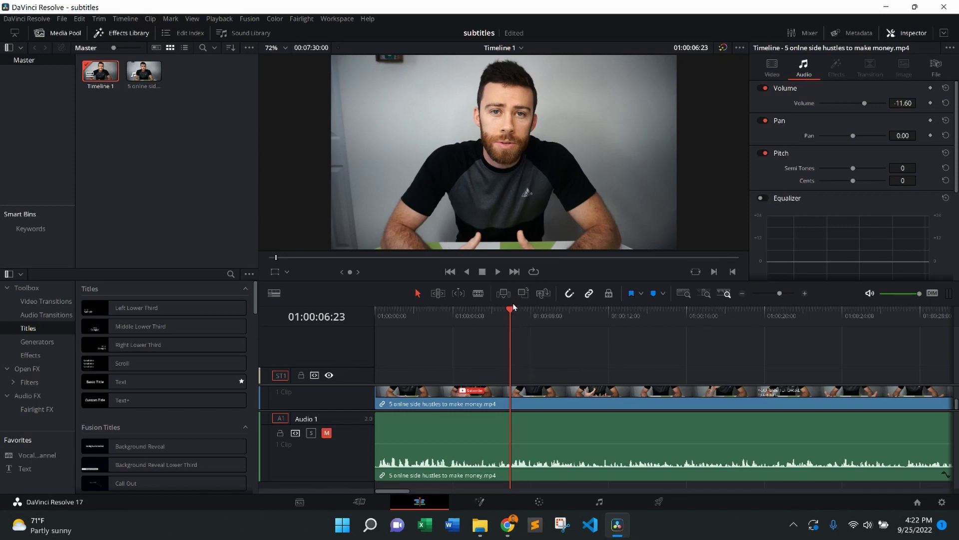
- Create a new subtitle clip on ST1 and extend its end by about two seconds
right_click(523, 376)
left_click(549, 380)
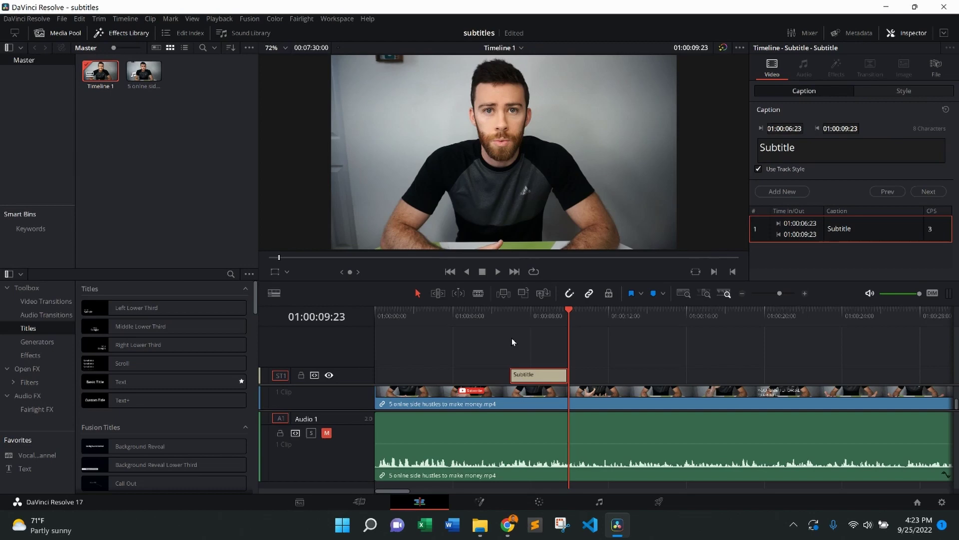
left_click(552, 344)
mouse_move(569, 378)
left_mouse_down()
mouse_move(621, 375)
mouse_move(568, 376)
left_mouse_up()
- Change the new subtitle's caption to 'Subtitle #1'
left_click(551, 379)
left_click(813, 147)
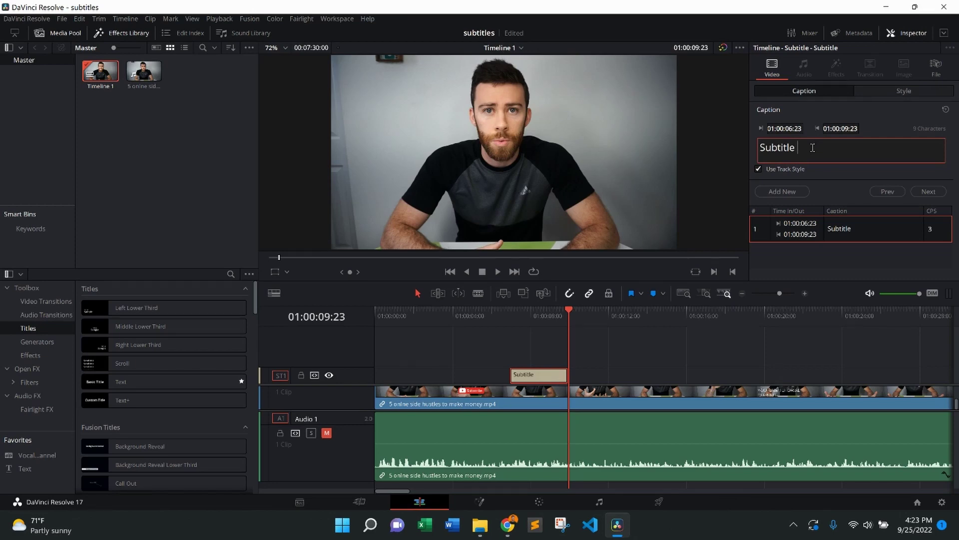
type("#1")
left_click(501, 316)
- Play the timeline to preview Subtitle #1, then park the playhead at its end
key("space")
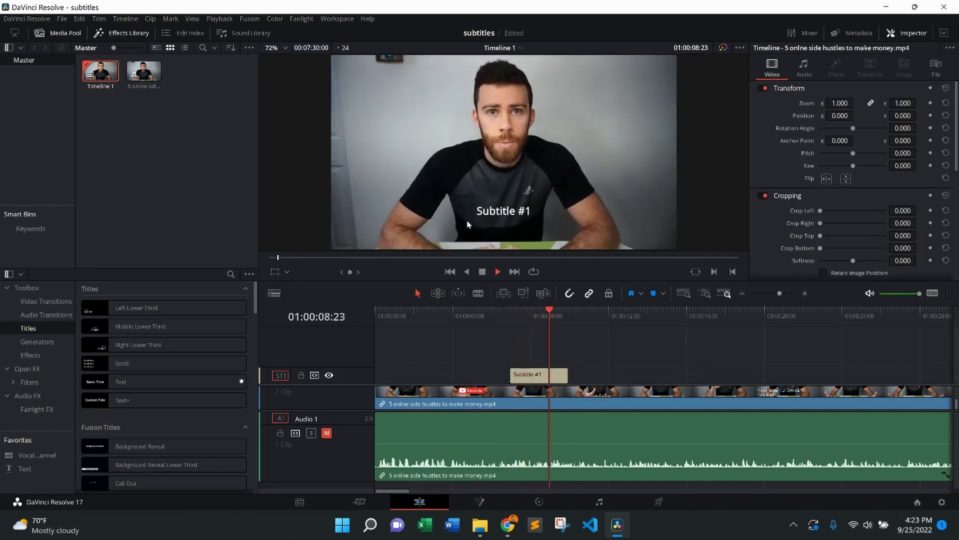
key("space")
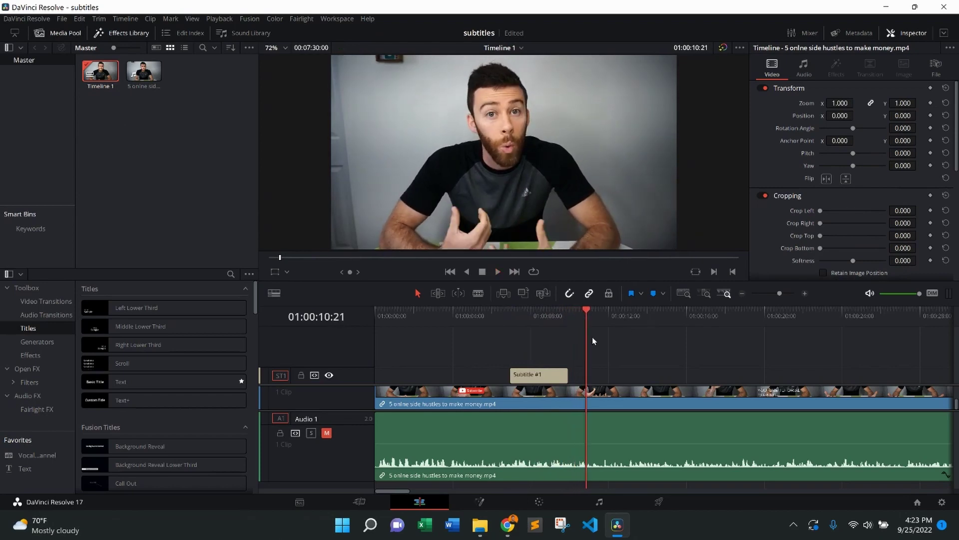
left_click(568, 313)
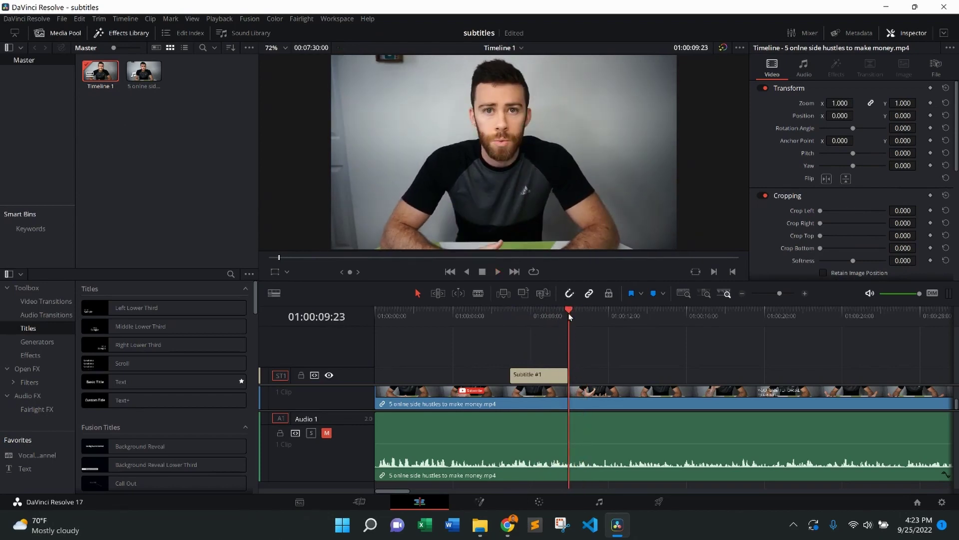
- Add a second subtitle after Subtitle #1 with the caption 'Subtitle #2'
right_click(592, 373)
left_click(613, 379)
left_click(835, 157)
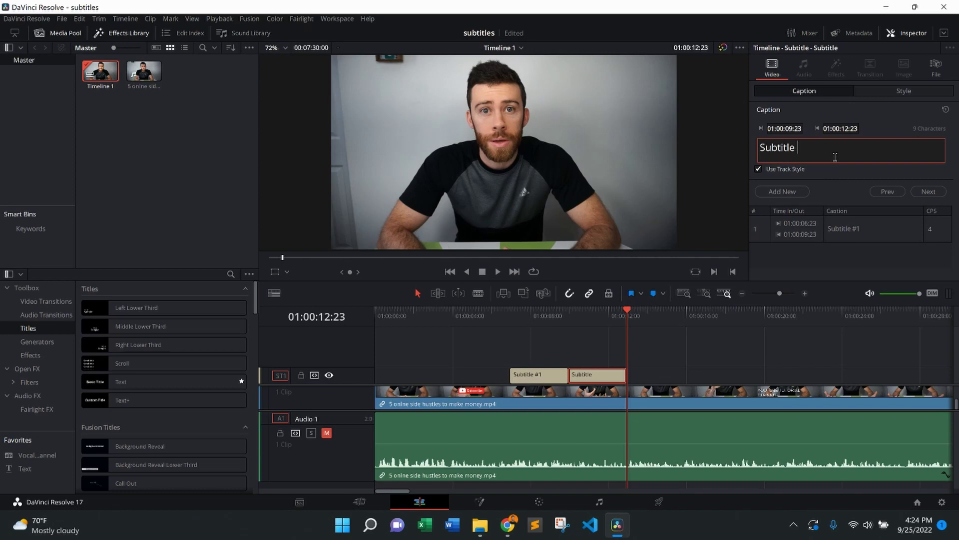
type("#2")
- Add a third subtitle after Subtitle #2 with the caption 'Subtitle #3'
right_click(641, 372)
left_click(670, 381)
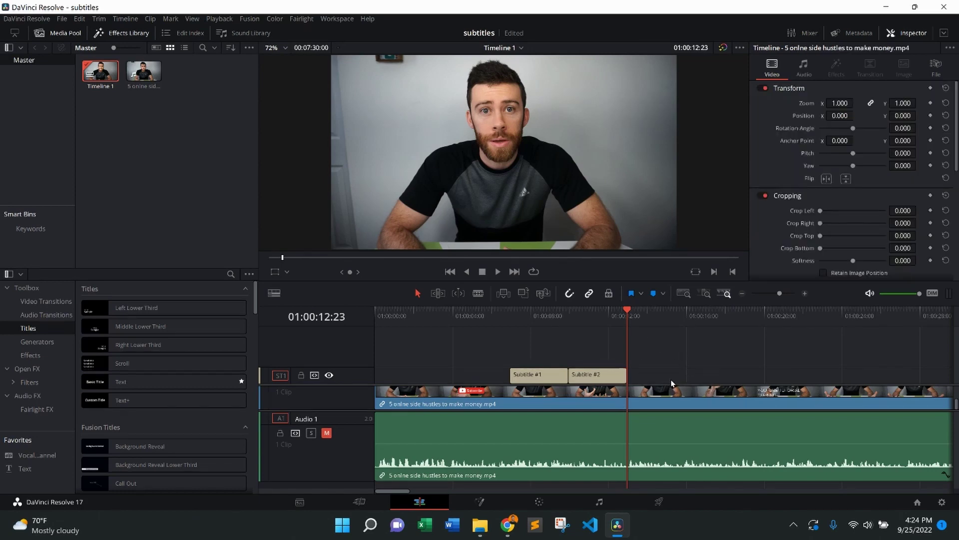
left_click(810, 148)
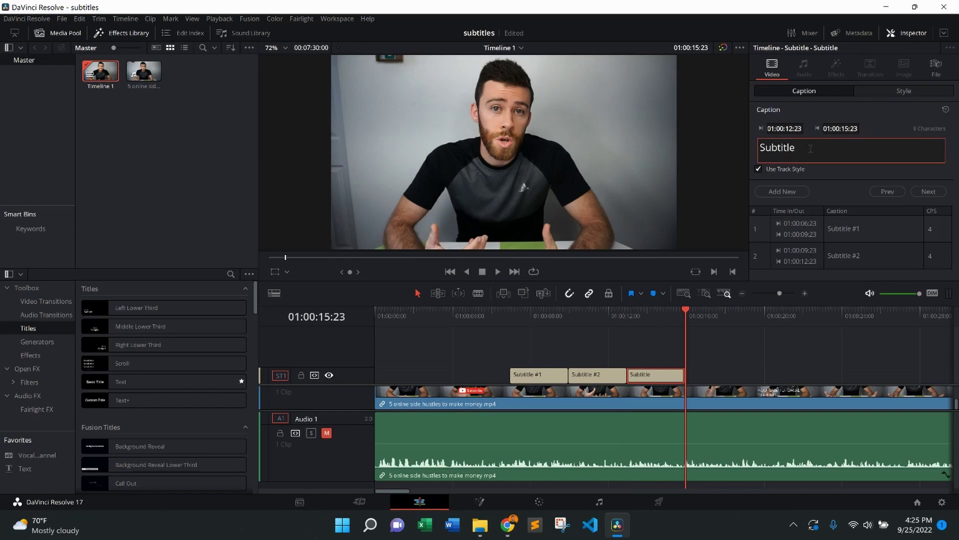
type("#3")
- Play back all three subtitles from just before the first one
left_click(494, 315)
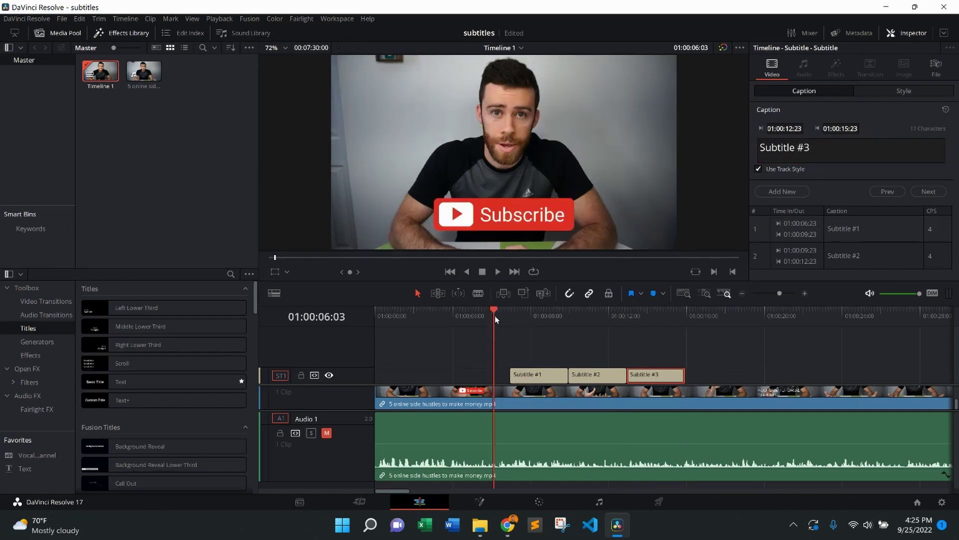
key("space")
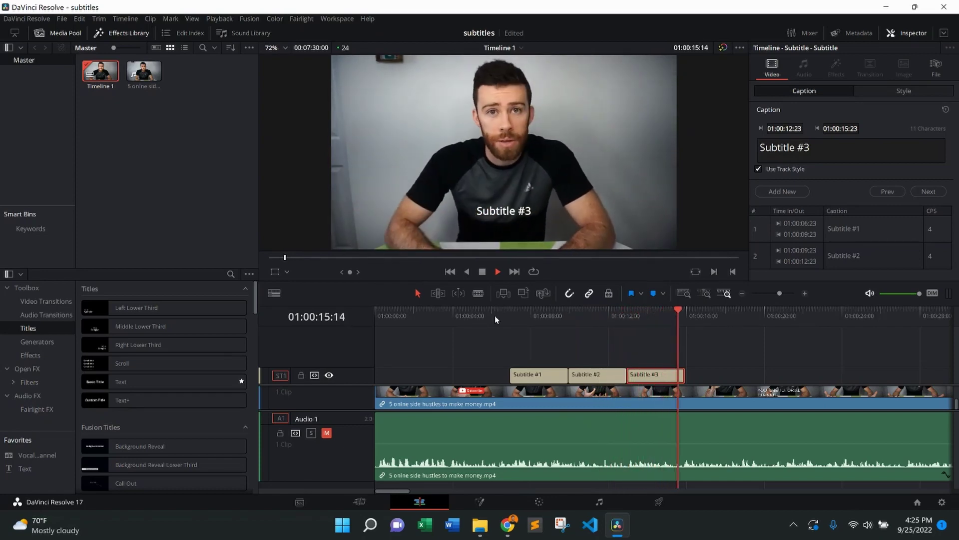
key("alt+/")
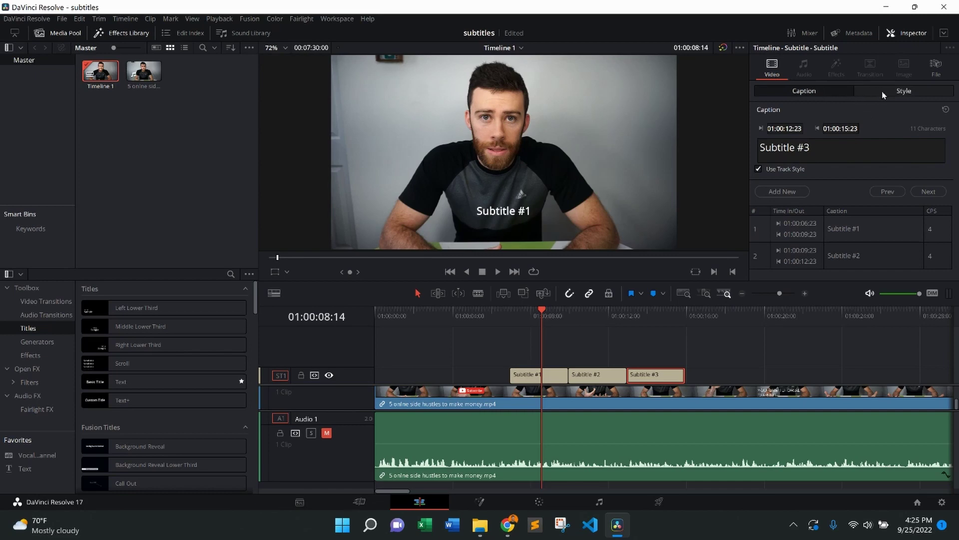
- Show the subtitle Style settings (Open Sans, size 58) and scroll to the white, size 1 Stroke section
left_click(903, 92)
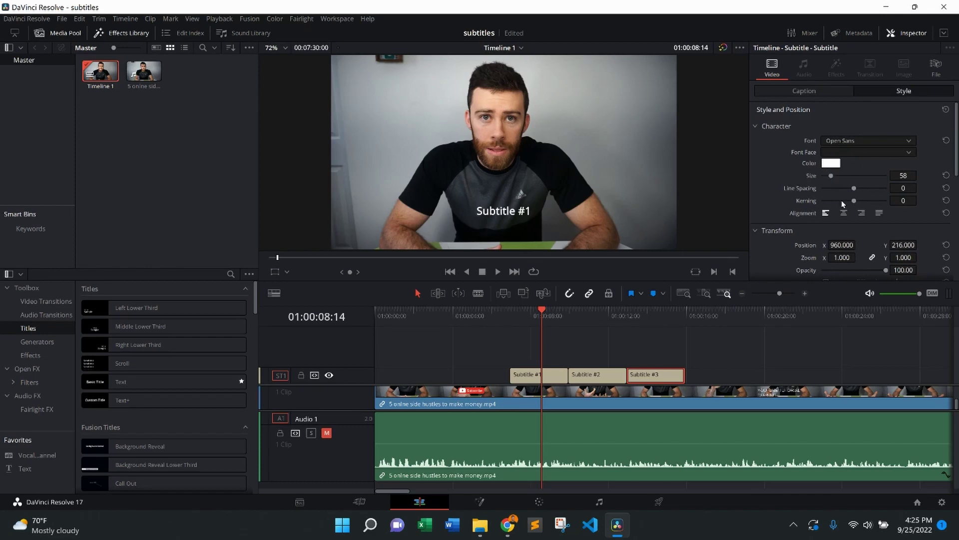
scroll(849, 194, "down", 2)
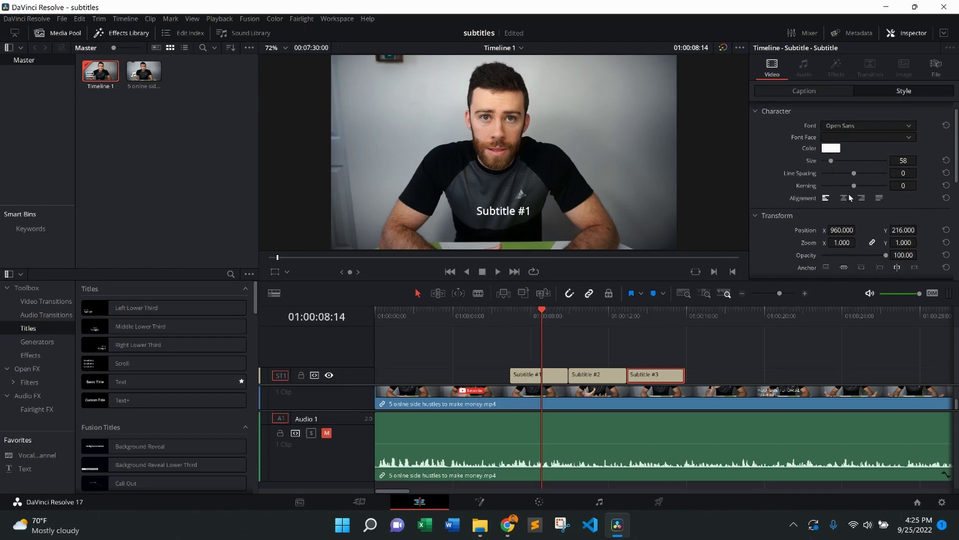
scroll(871, 202, "down", 1)
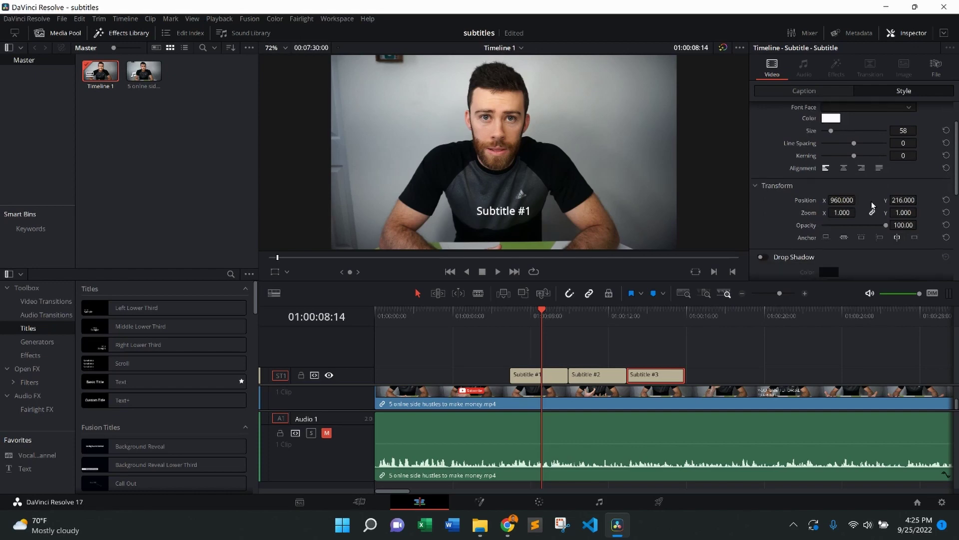
scroll(856, 186, "down", 6)
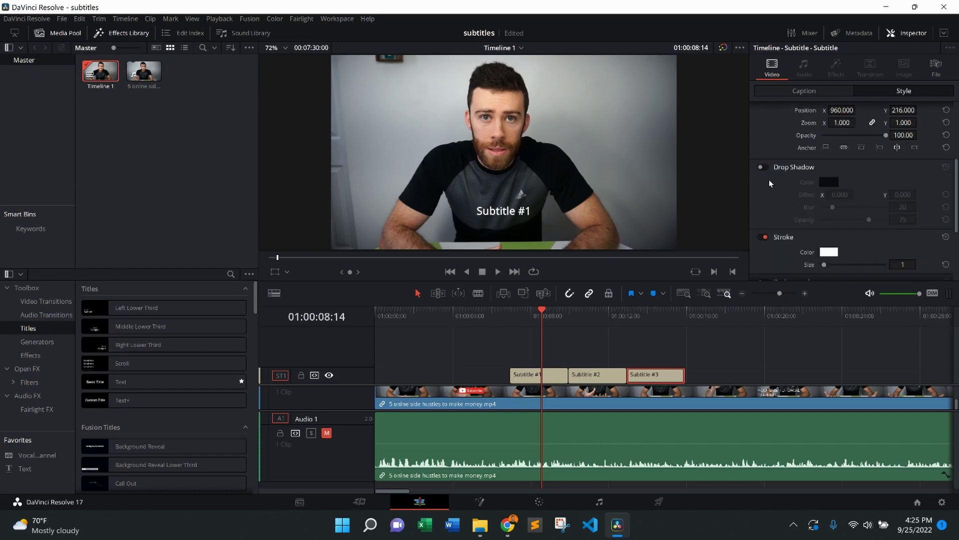
scroll(791, 190, "down", 7)
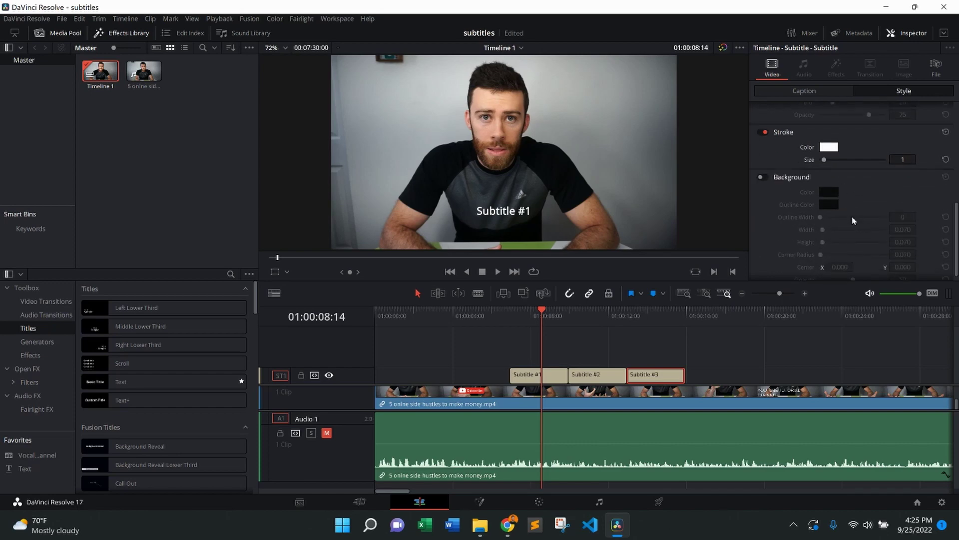
scroll(852, 217, "down", 1)
scroll(853, 217, "up", 5)
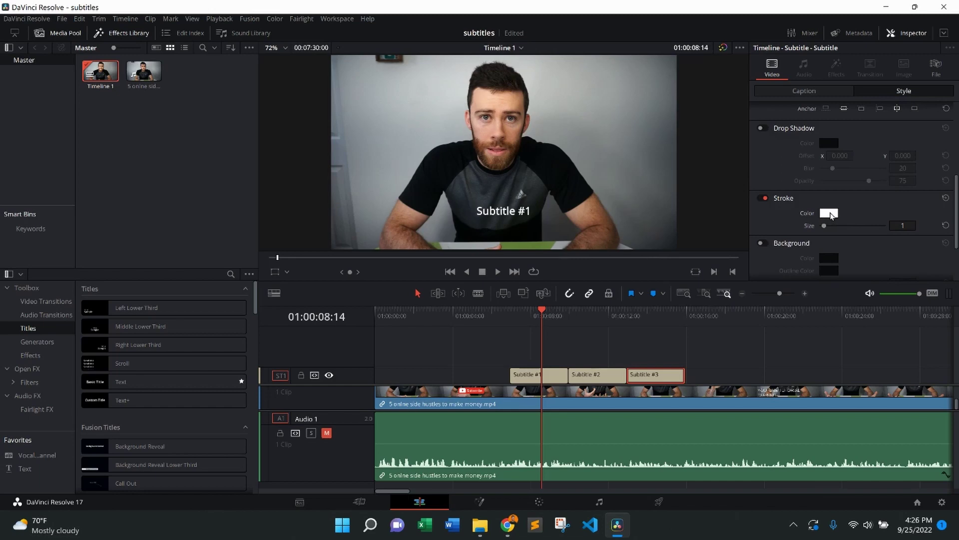
- Make the subtitle stroke bright green at size 3, then play the clip to check
left_click(829, 213)
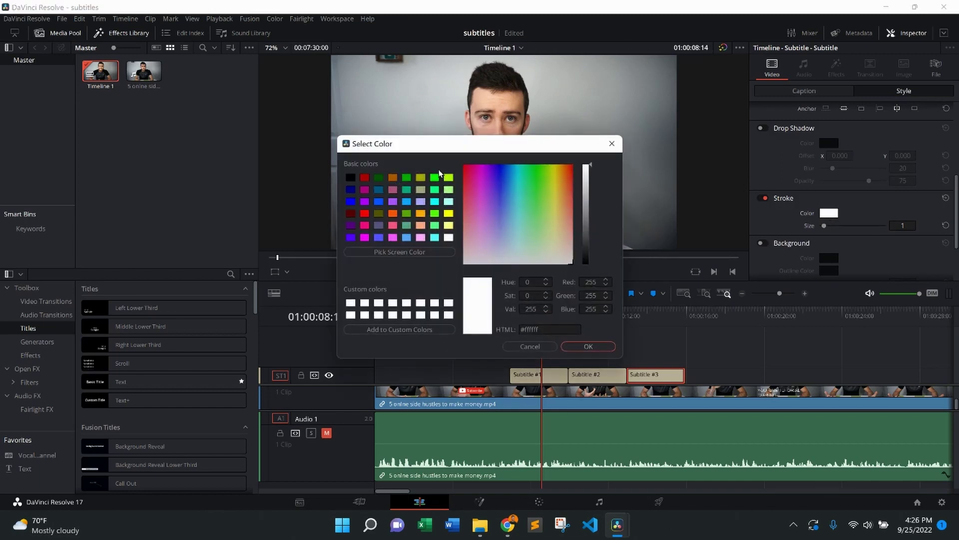
left_click(434, 178)
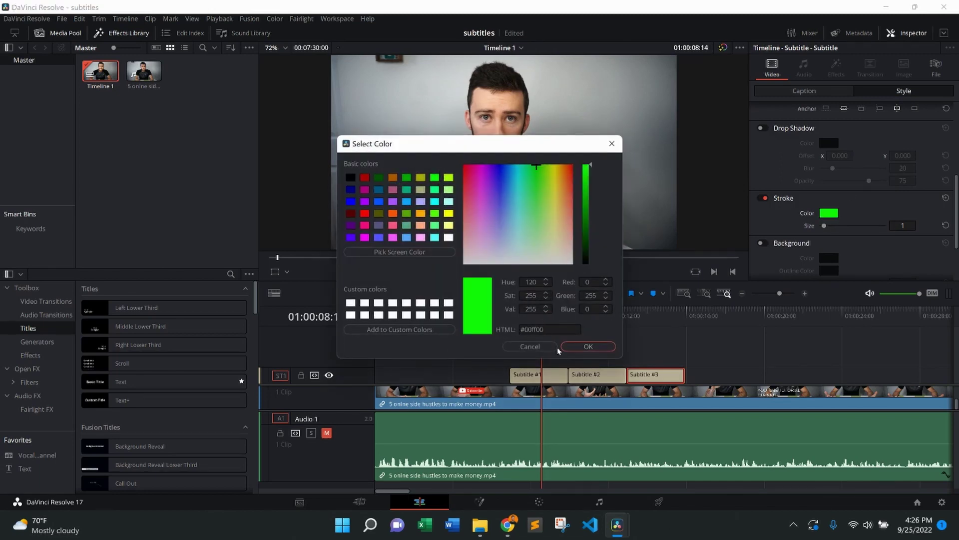
left_click(587, 347)
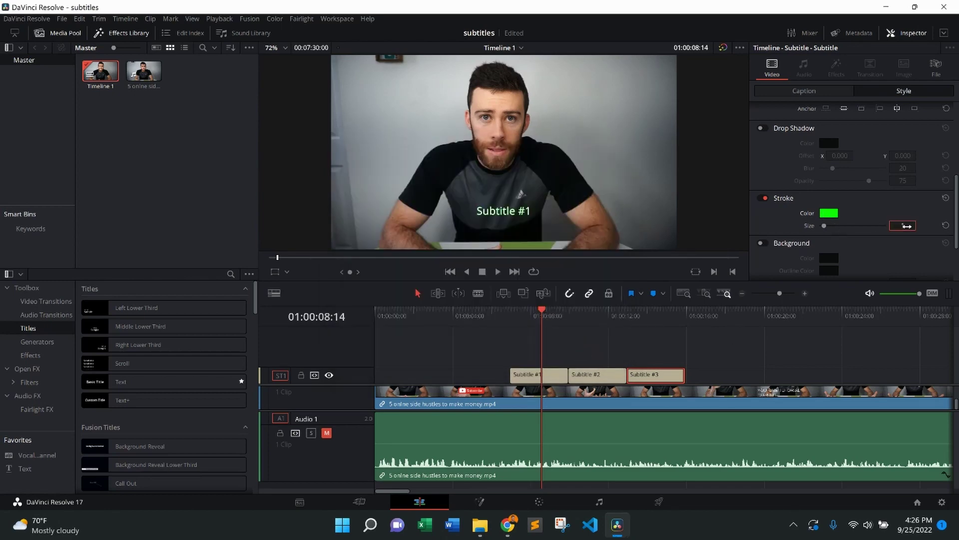
left_click(906, 226)
type("3")
key("Return")
key("space")
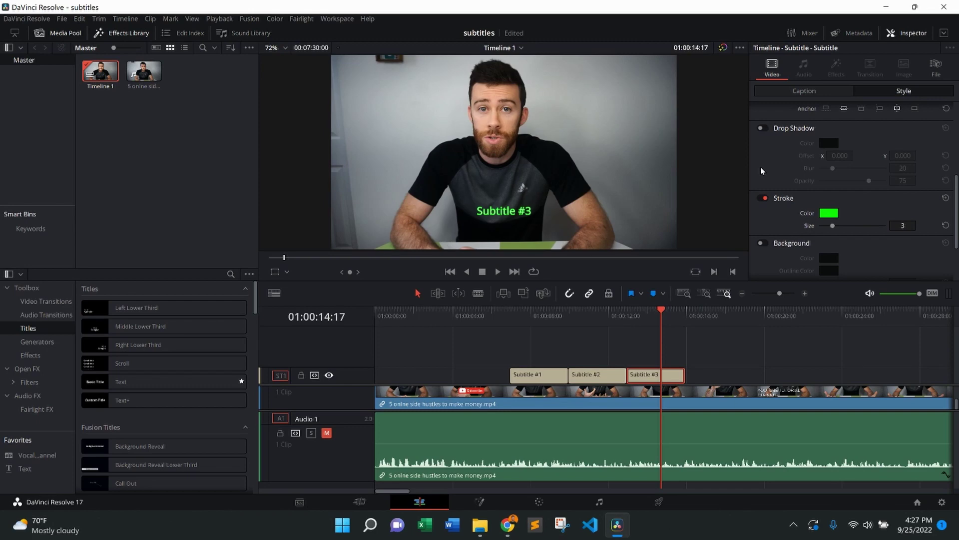
- On the Deliver page, choose the H.264 Master preset and name the output 'subtitle'
left_click(650, 502)
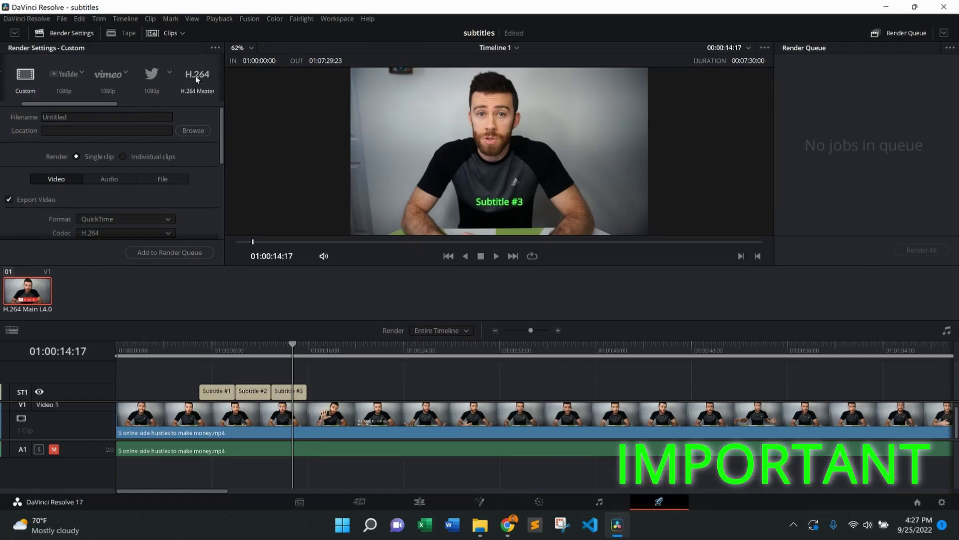
left_click(195, 76)
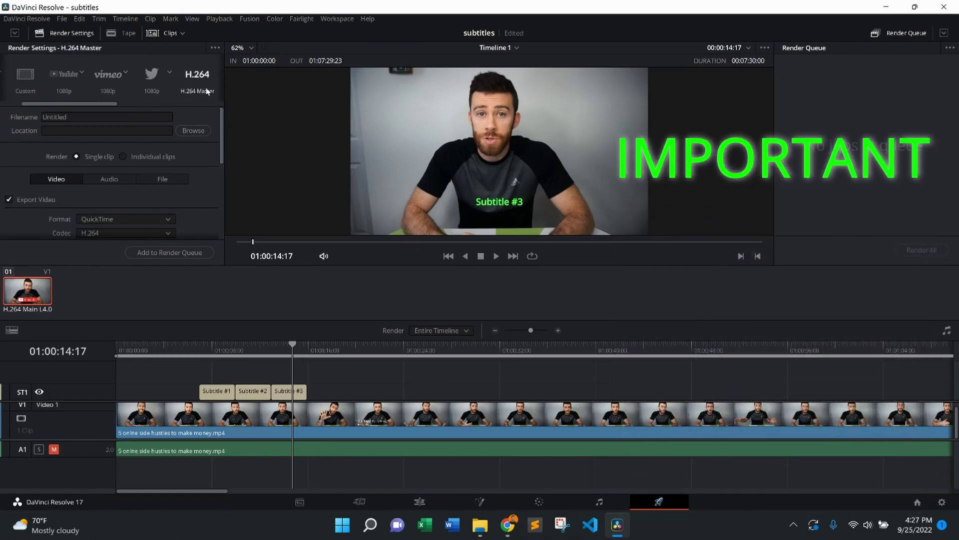
left_click(85, 115)
key("BackSpace")
key("BackSpace")
key("BackSpace")
key("BackSpace")
key("BackSpace")
key("BackSpace")
key("BackSpace")
key("BackSpace")
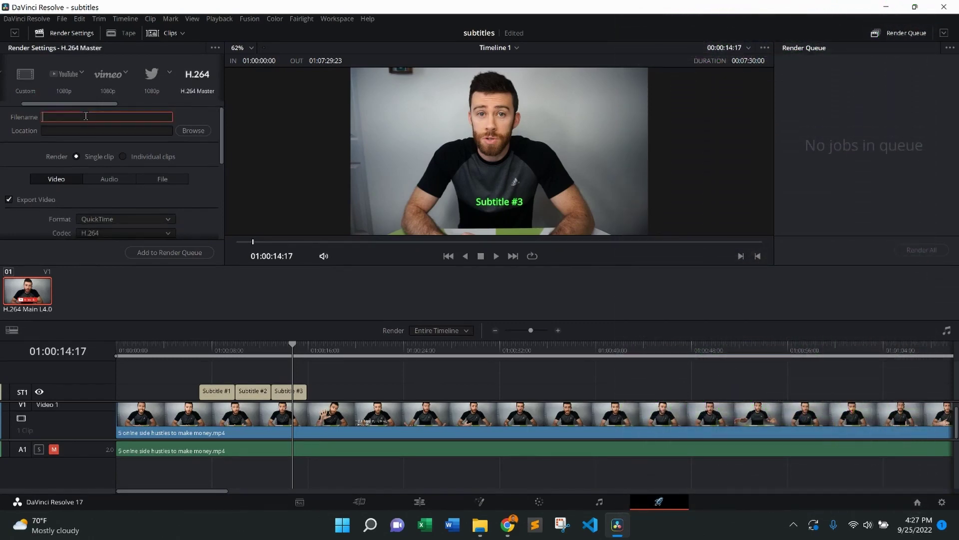
type("subtitle")
- Set the render save location to the Subtitles folder inside the Da Vinci Resolve folder
left_click(193, 130)
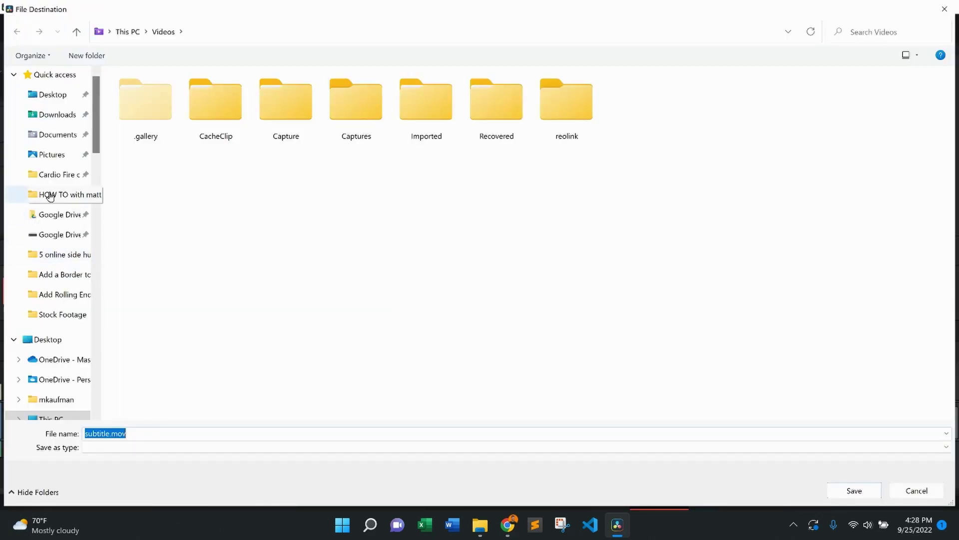
left_click(50, 195)
double_click(194, 134)
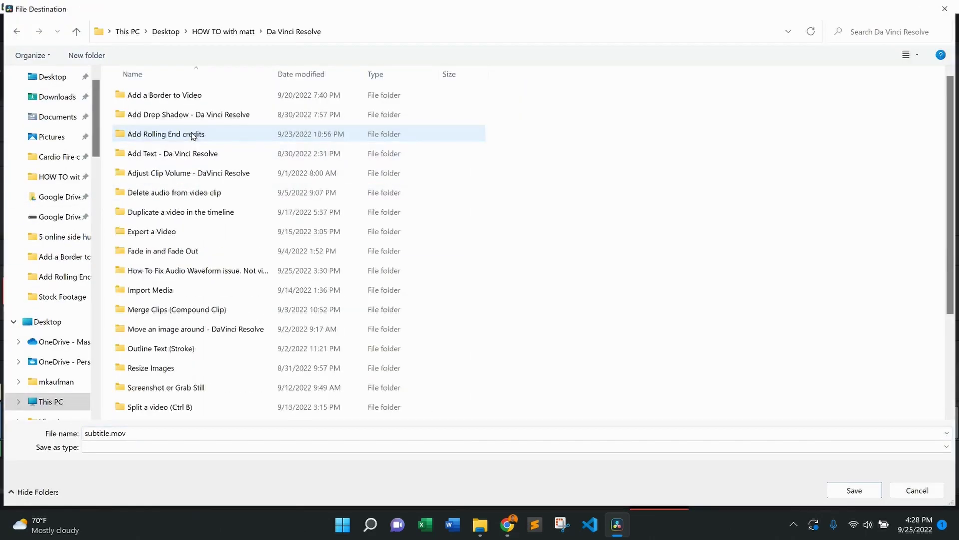
scroll(182, 275, "down", 3)
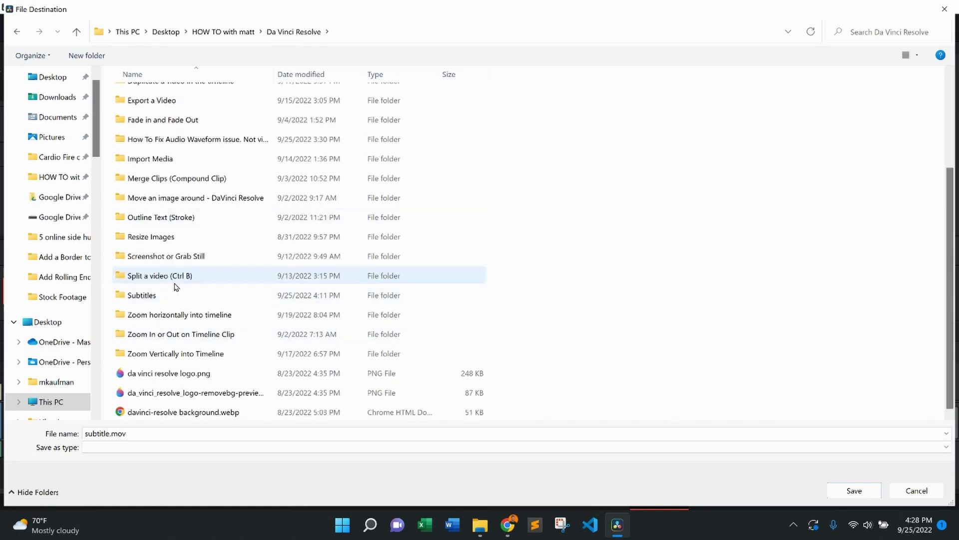
double_click(171, 297)
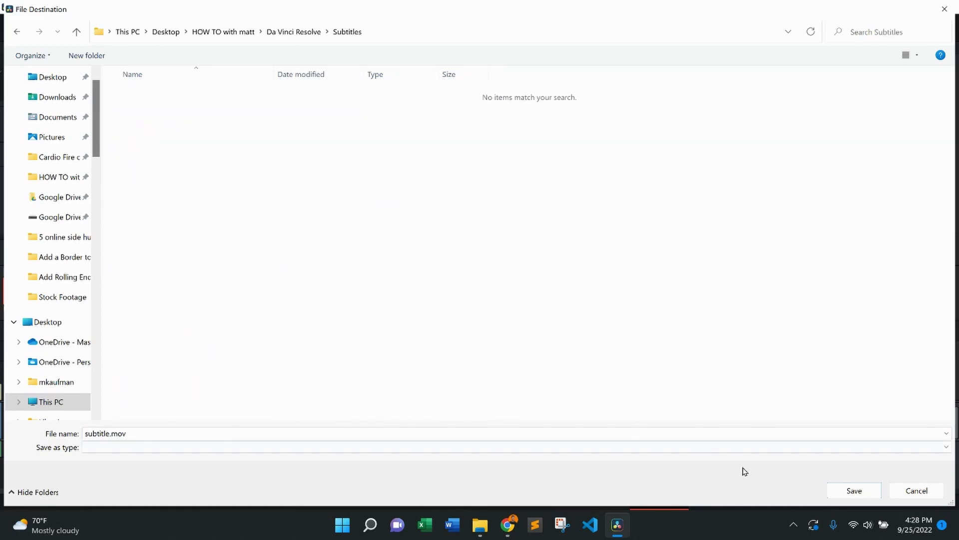
left_click(853, 490)
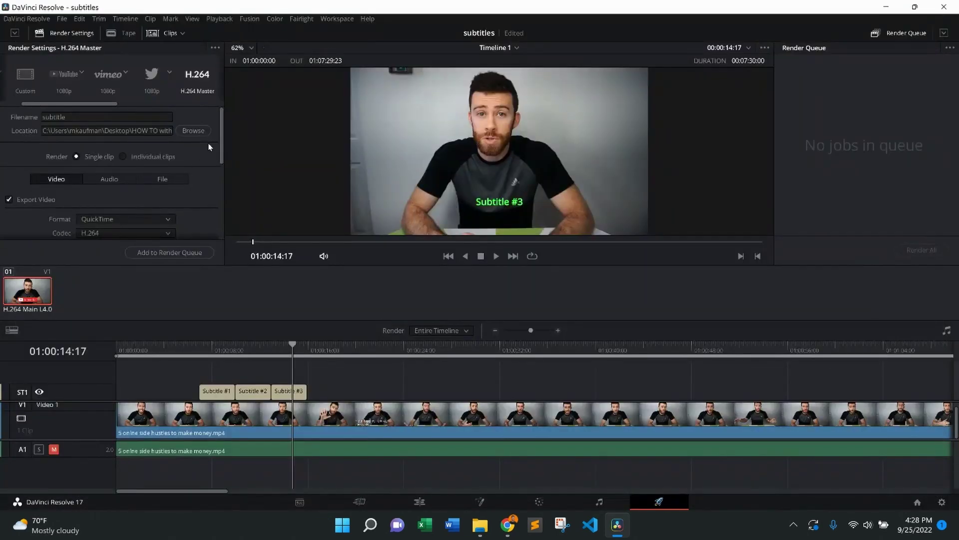
- Change the render format to MP4 and expand the Subtitle Settings
scroll(208, 142, "down", 1)
left_click(148, 191)
left_click(136, 268)
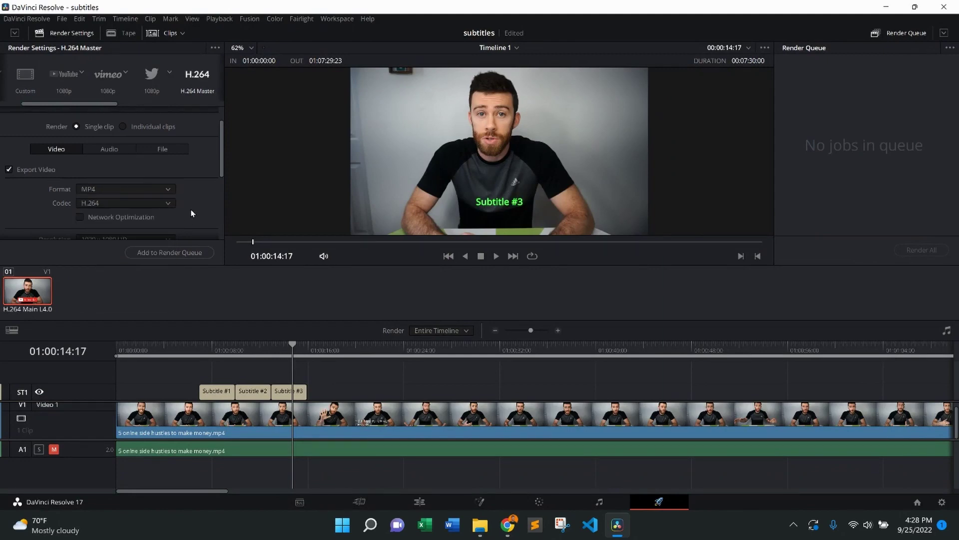
scroll(191, 214, "down", 4)
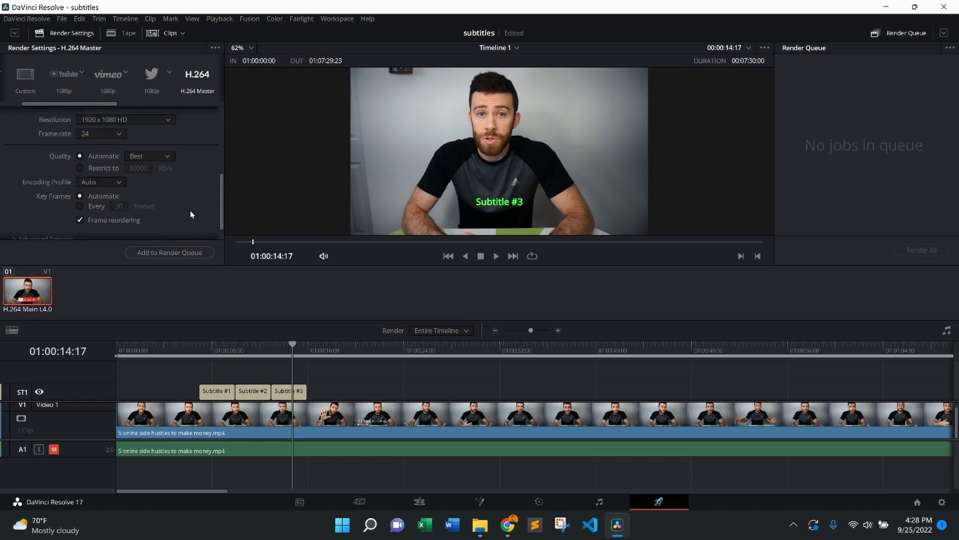
left_click(20, 232)
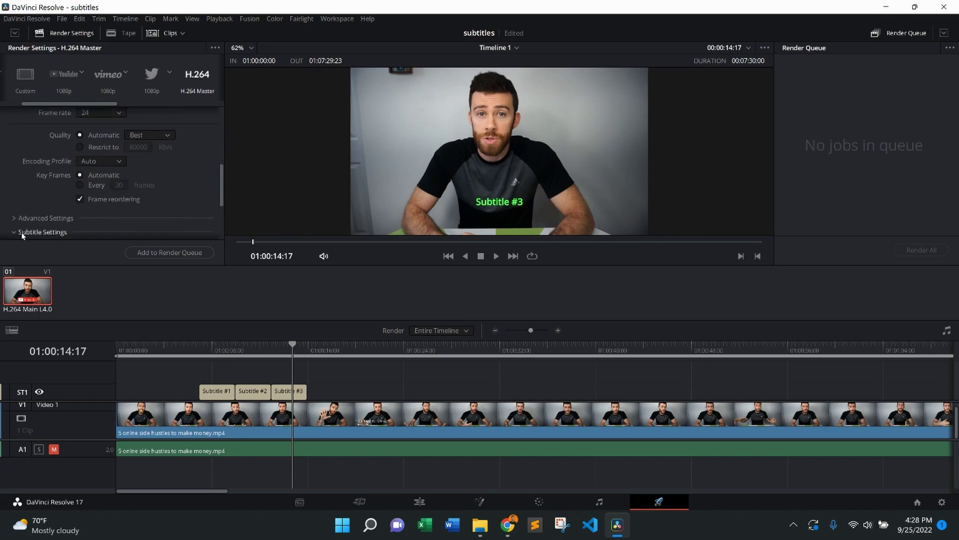
scroll(117, 186, "down", 3)
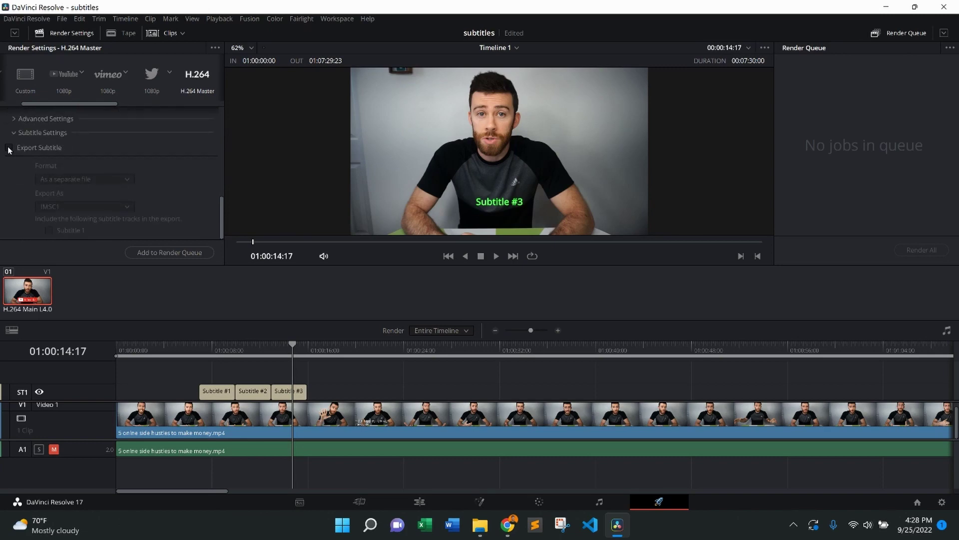
- Export the Subtitle 1 track as a separate SRT file and add the job to the render queue
left_click(8, 148)
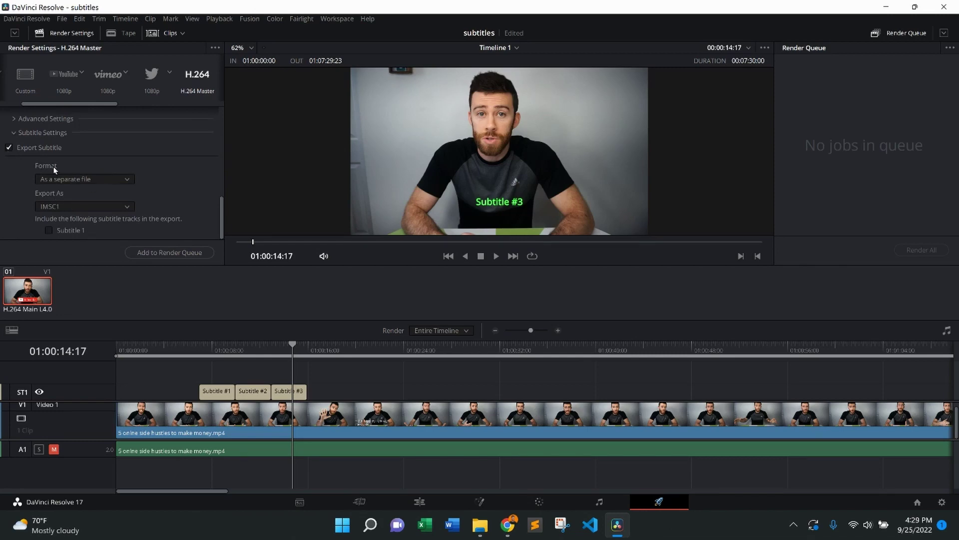
left_click(91, 181)
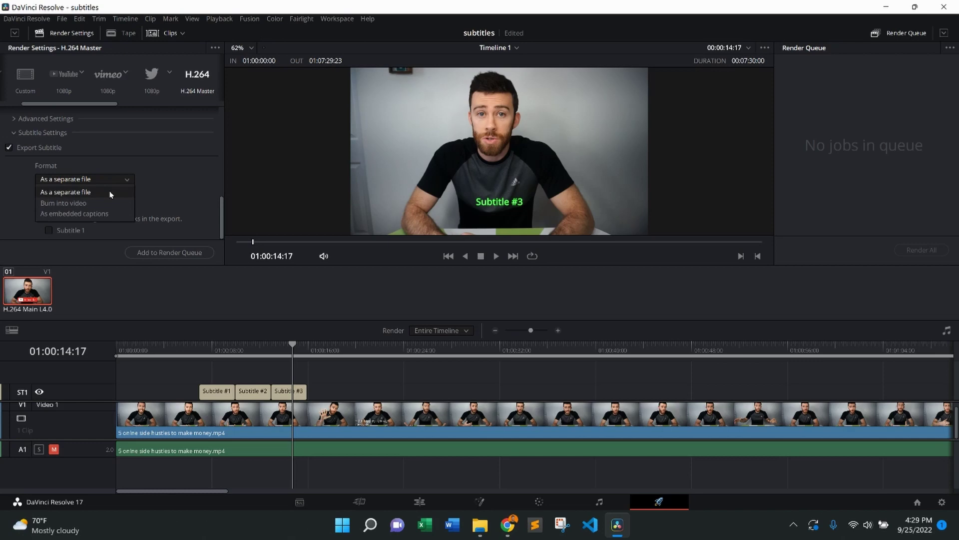
left_click(110, 194)
left_click(110, 207)
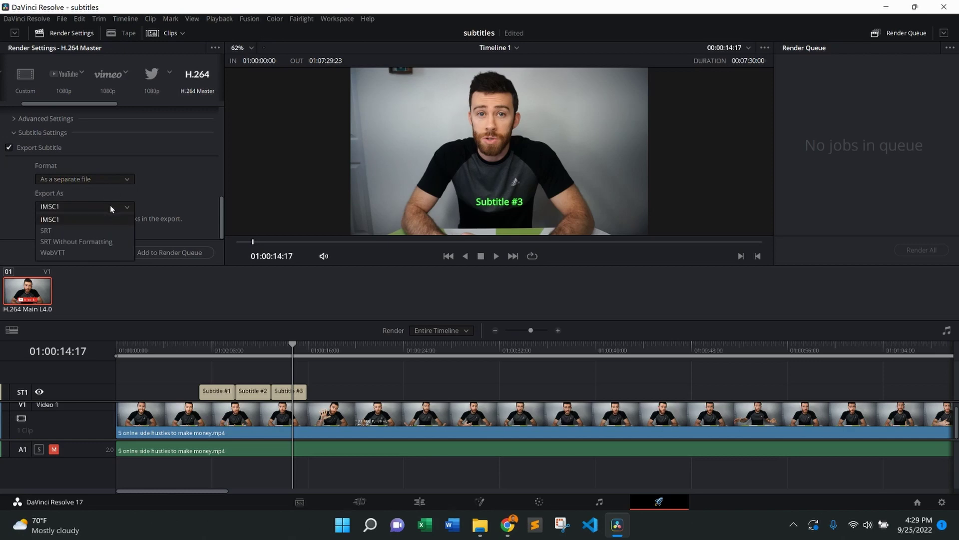
left_click(86, 231)
left_click(48, 230)
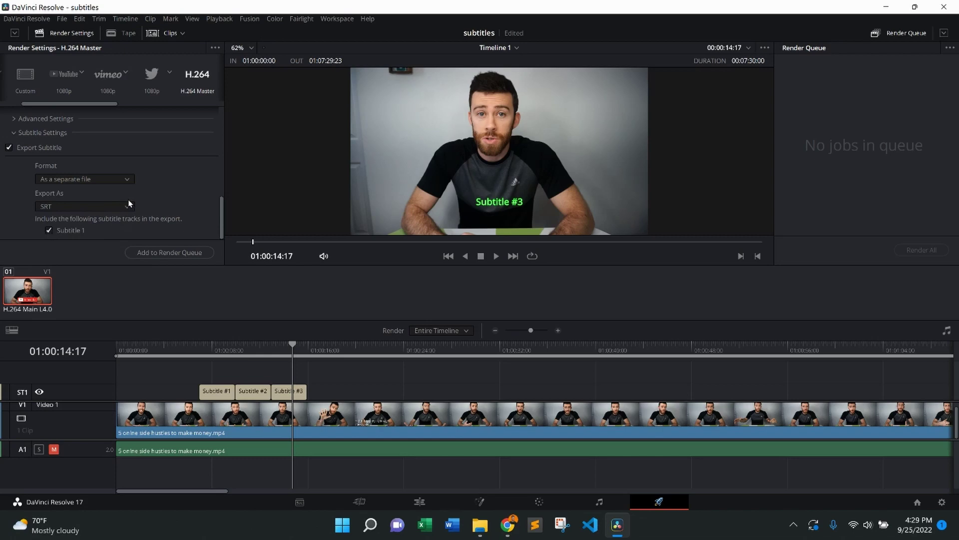
left_click(177, 252)
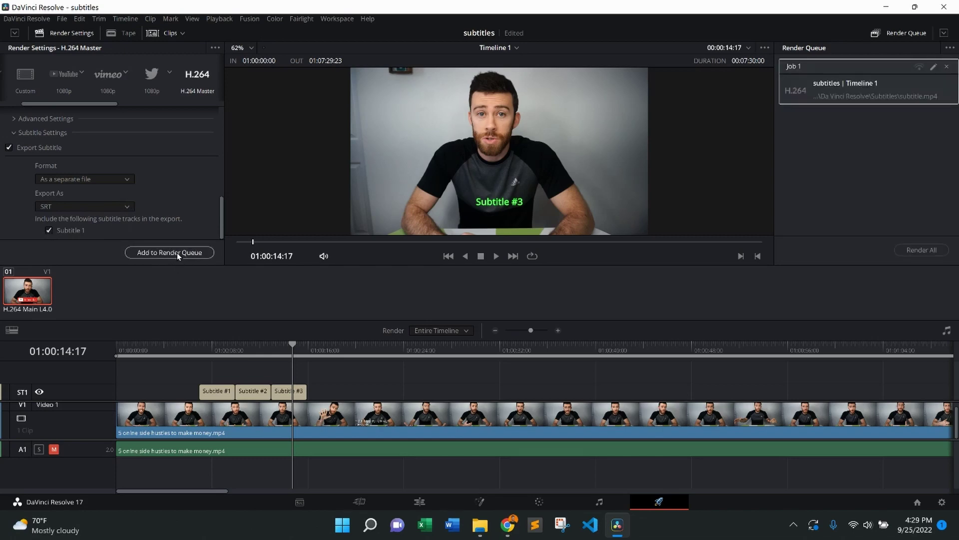